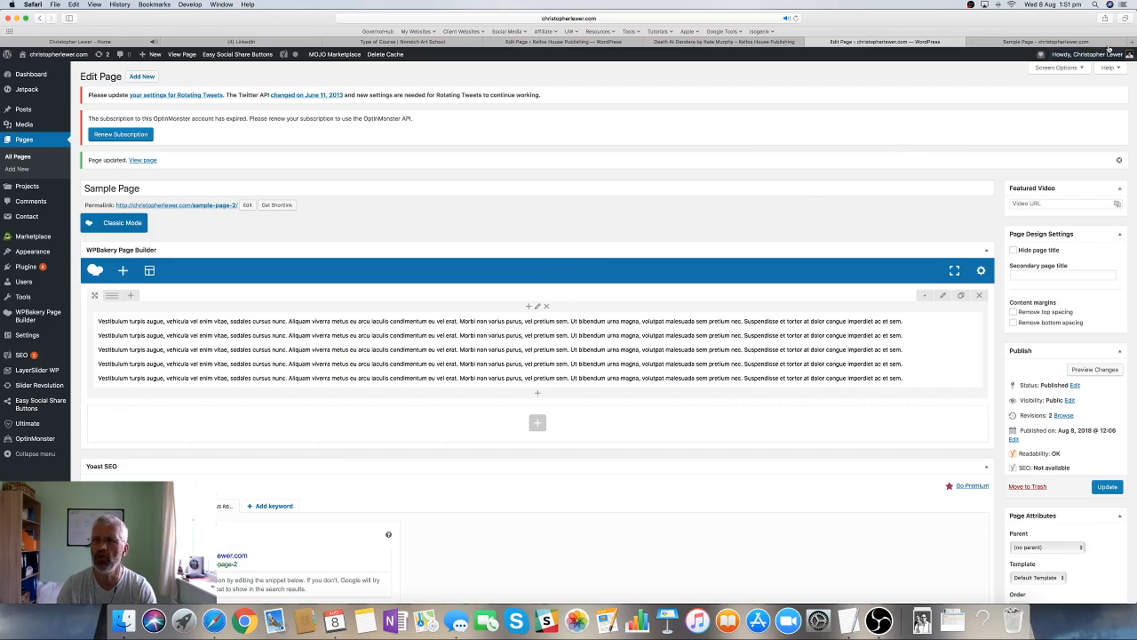
Step: Examine the live Sample Page's body text and the HTML source of its text block in the page builder
{"action": "left_click", "coordinate": [1080, 42]}
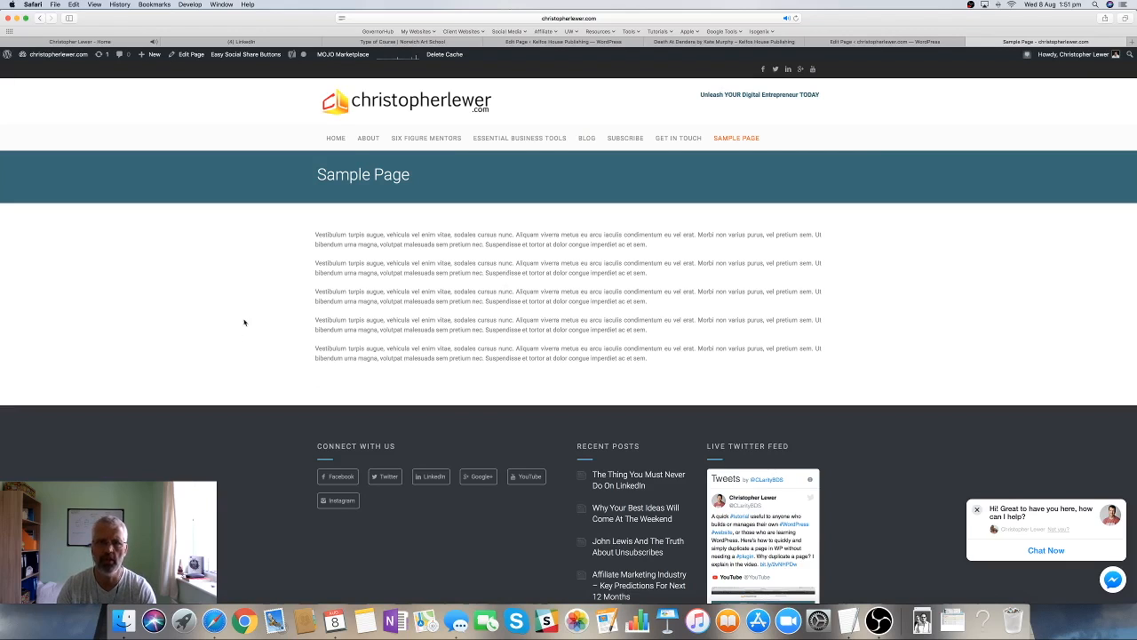
{"action": "left_click", "coordinate": [884, 42]}
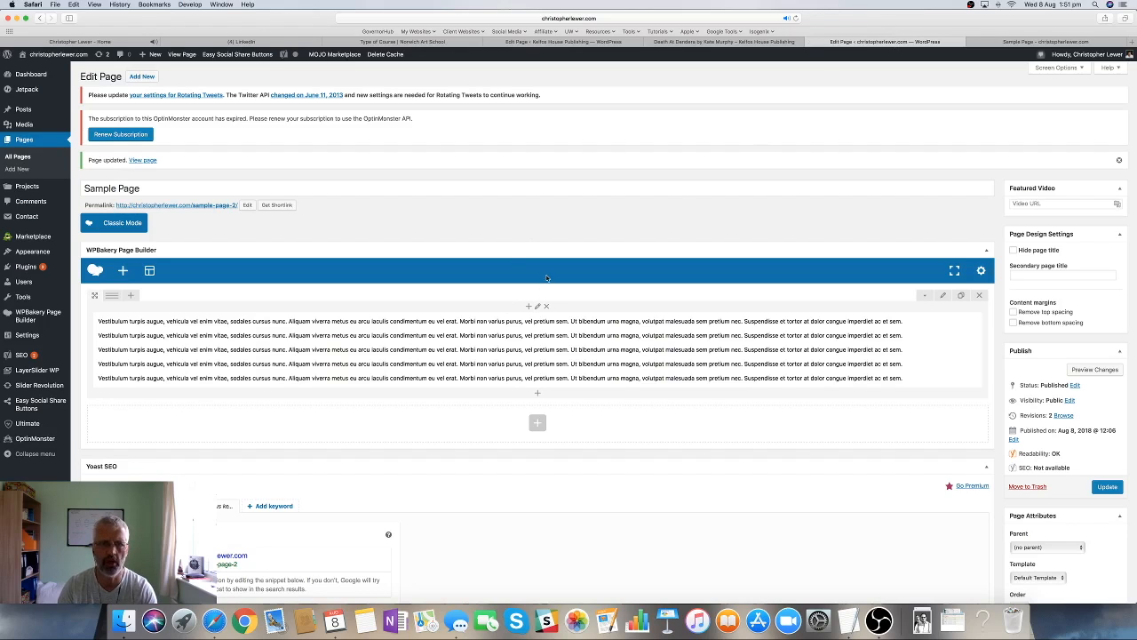
{"action": "mouse_move", "coordinate": [544, 353]}
{"action": "left_click", "coordinate": [545, 351]}
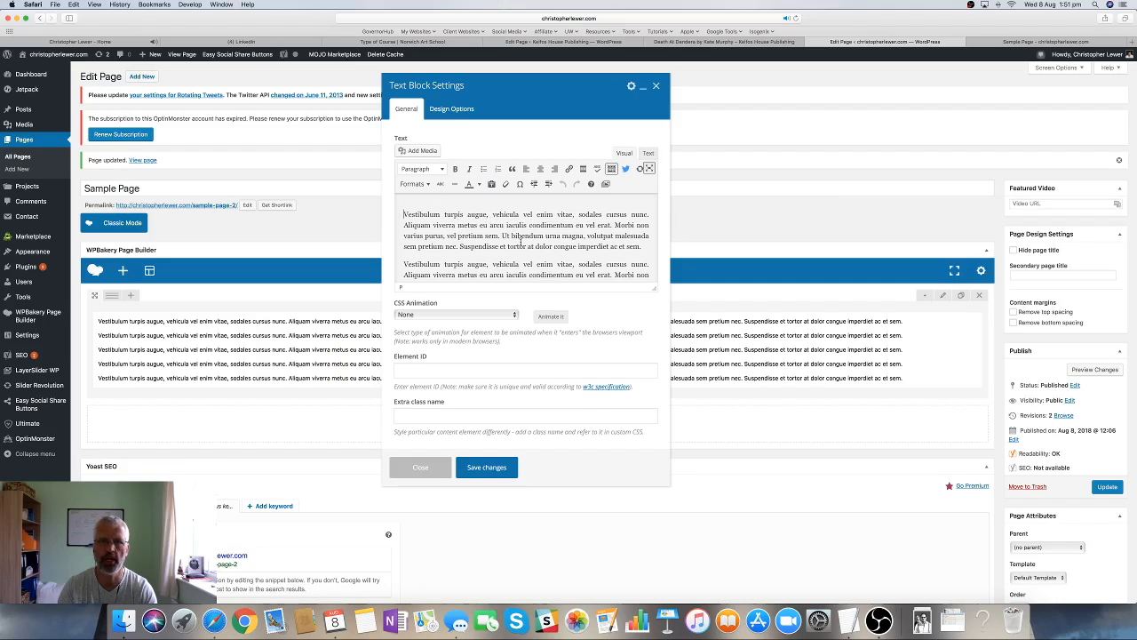
{"action": "left_click", "coordinate": [649, 153]}
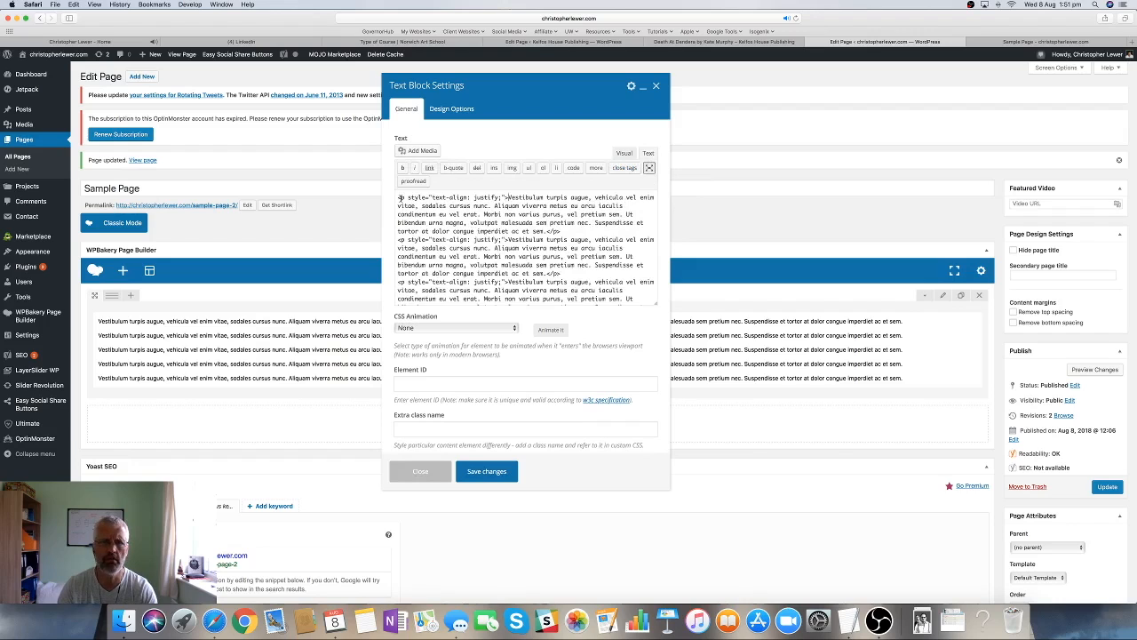
{"action": "left_click_drag", "start_coordinate": [399, 198], "coordinate": [624, 281]}
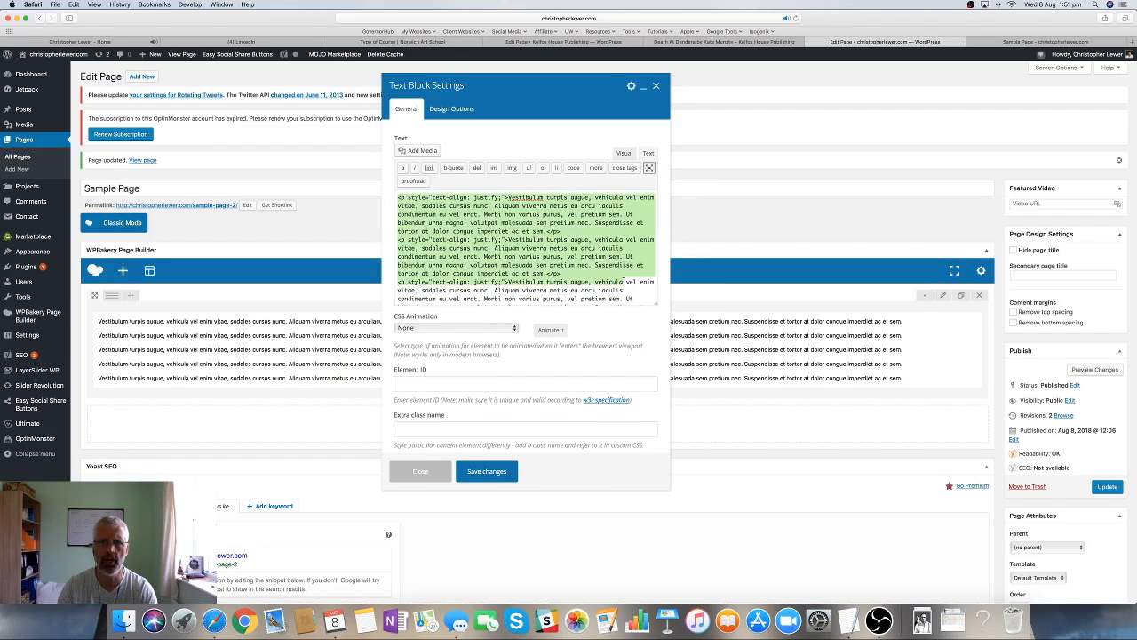
{"action": "left_click", "coordinate": [615, 265]}
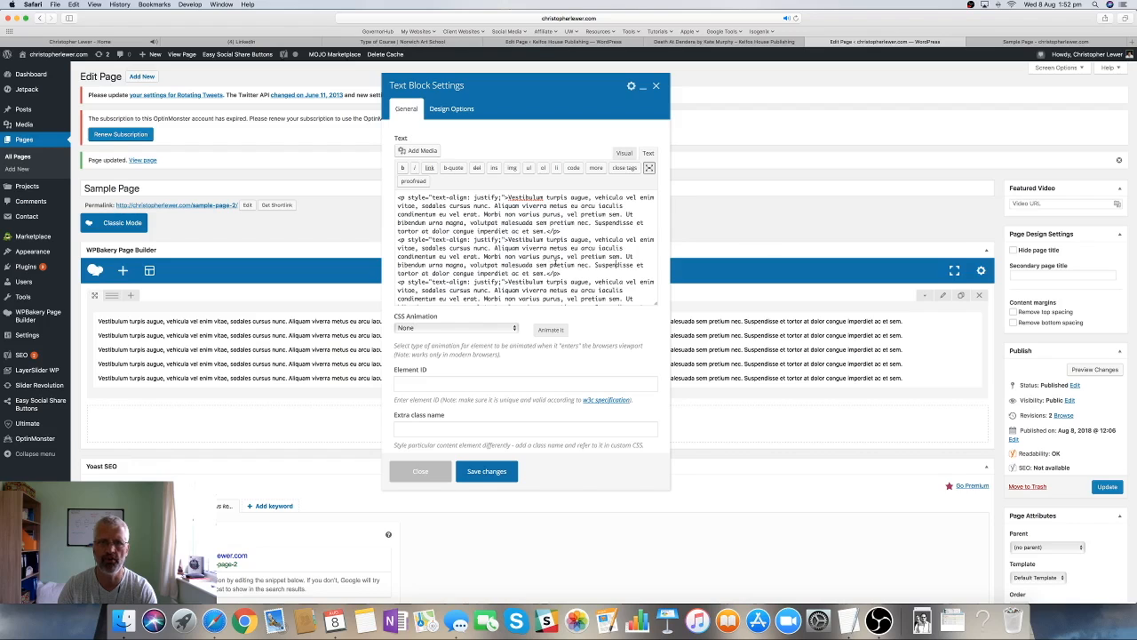
{"action": "left_click", "coordinate": [624, 153]}
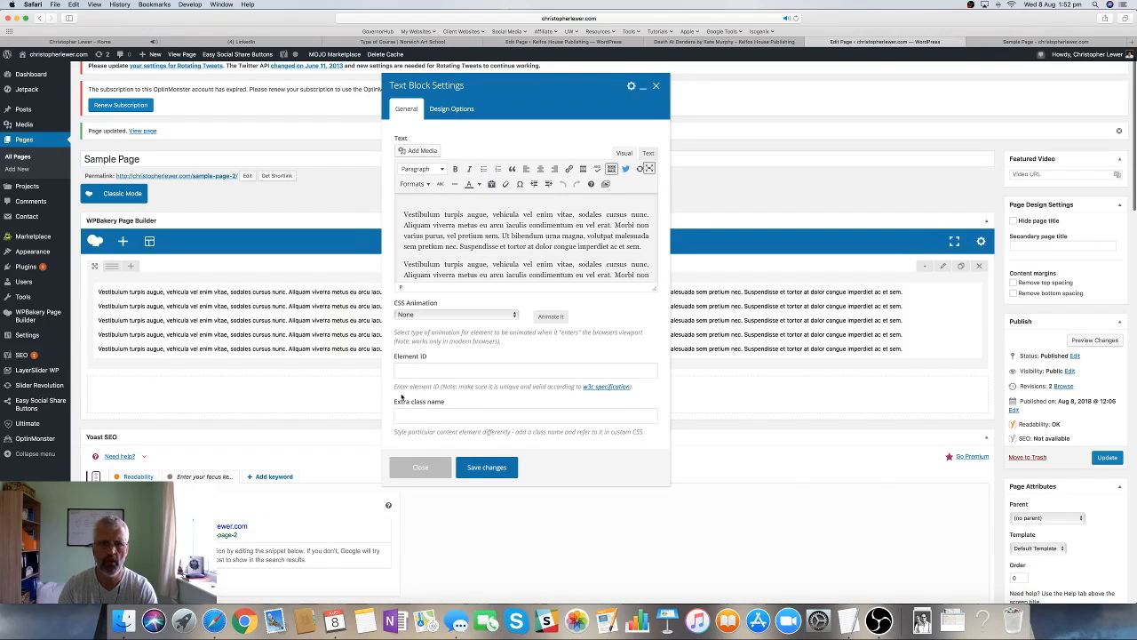
Step: Give the text block the extra class name bodyfontsize and save its settings
{"action": "left_click", "coordinate": [415, 415]}
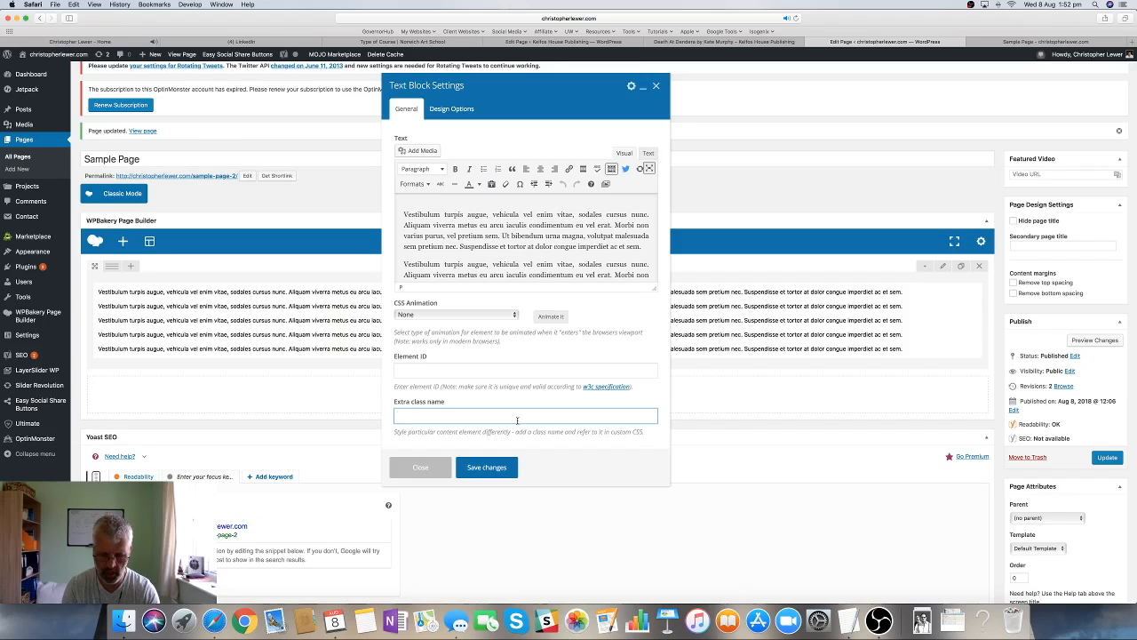
{"action": "type", "text": "body"}
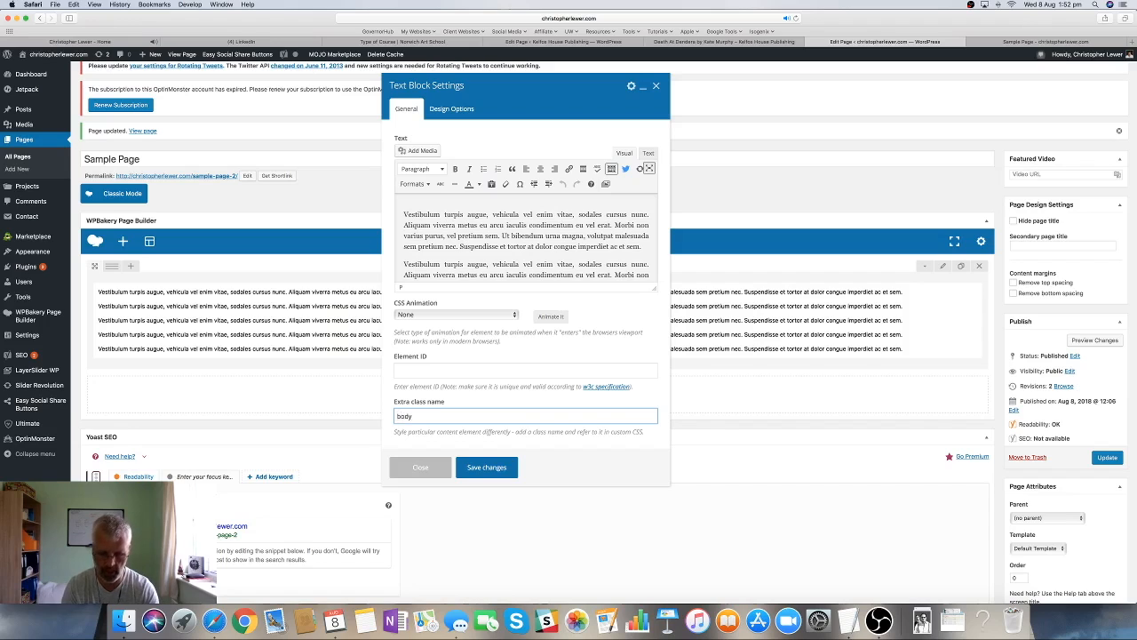
{"action": "type", "text": "fontsize"}
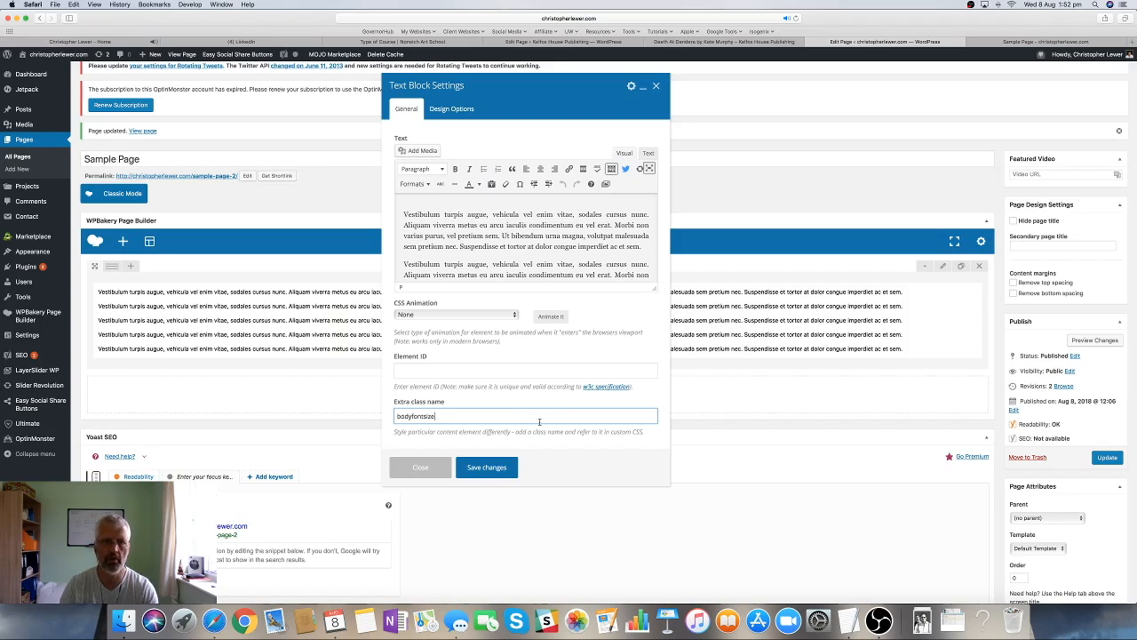
{"action": "left_click", "coordinate": [481, 469]}
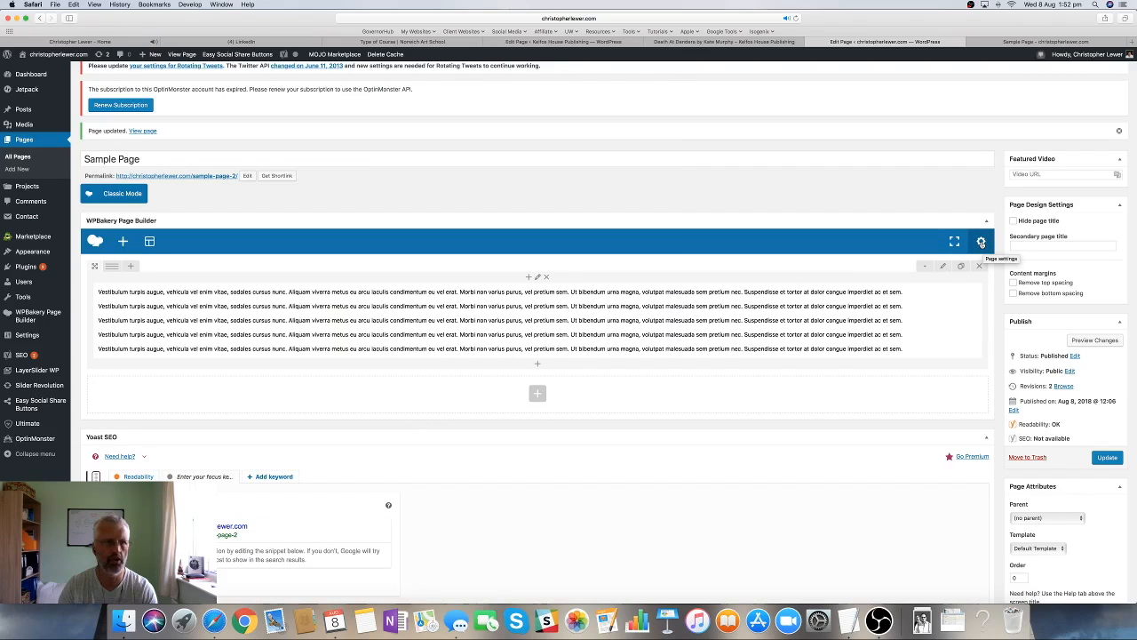
Step: Add custom page CSS that gives the .bodyfontsize class a font-size of 20px, and save it
{"action": "left_click", "coordinate": [981, 242]}
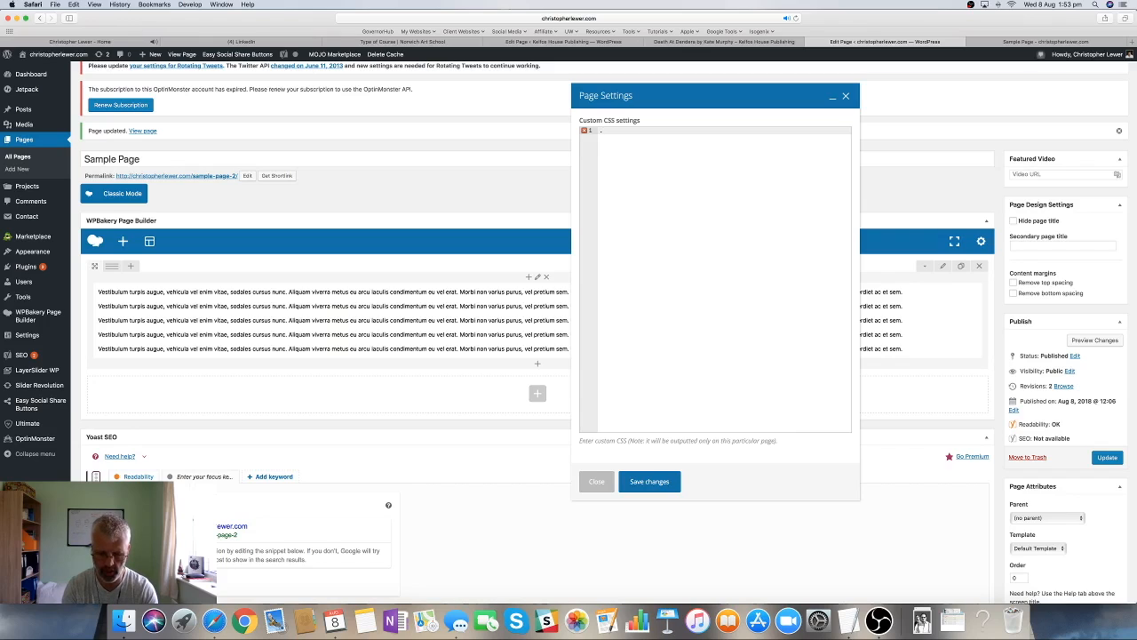
{"action": "type", "text": "bod"}
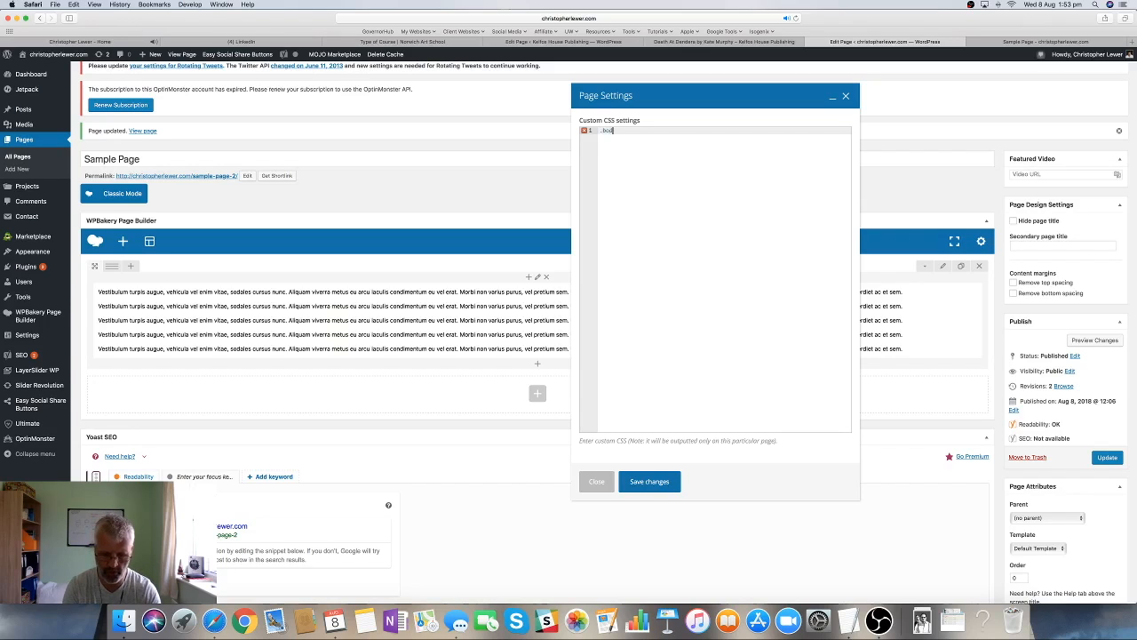
{"action": "type", "text": "yfontsiz"}
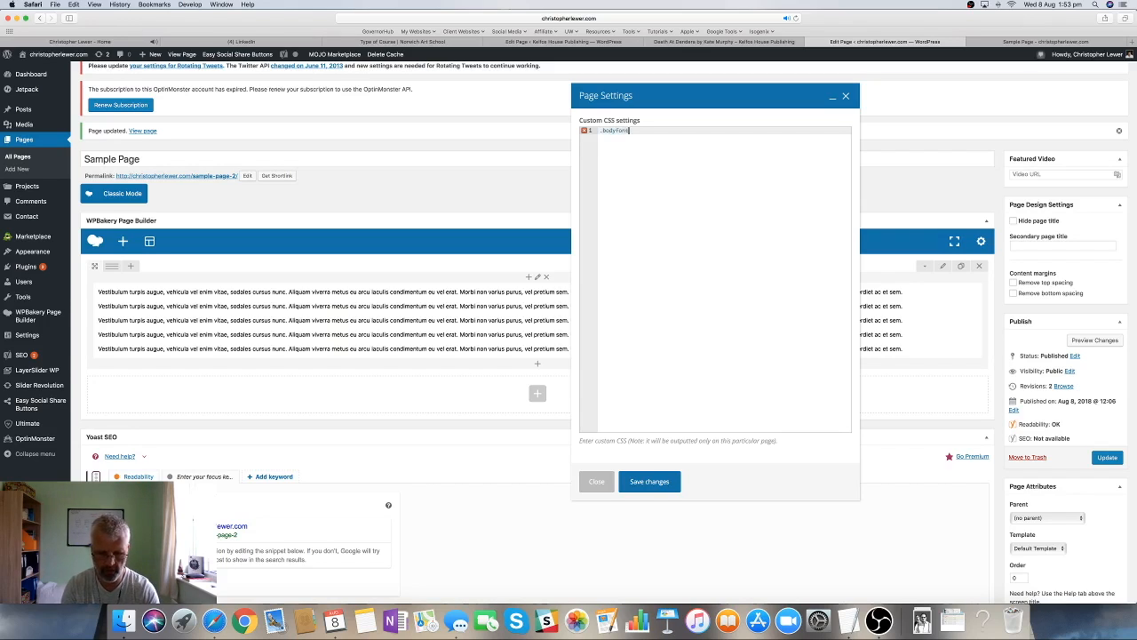
{"action": "type", "text": "e"}
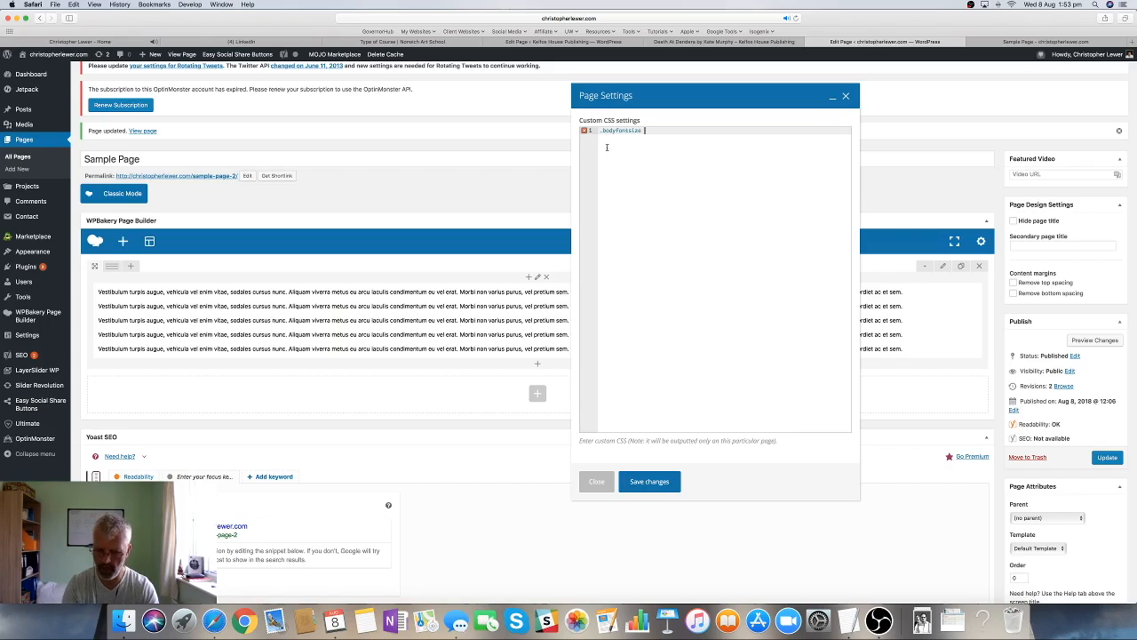
{"action": "type", "text": "{"}
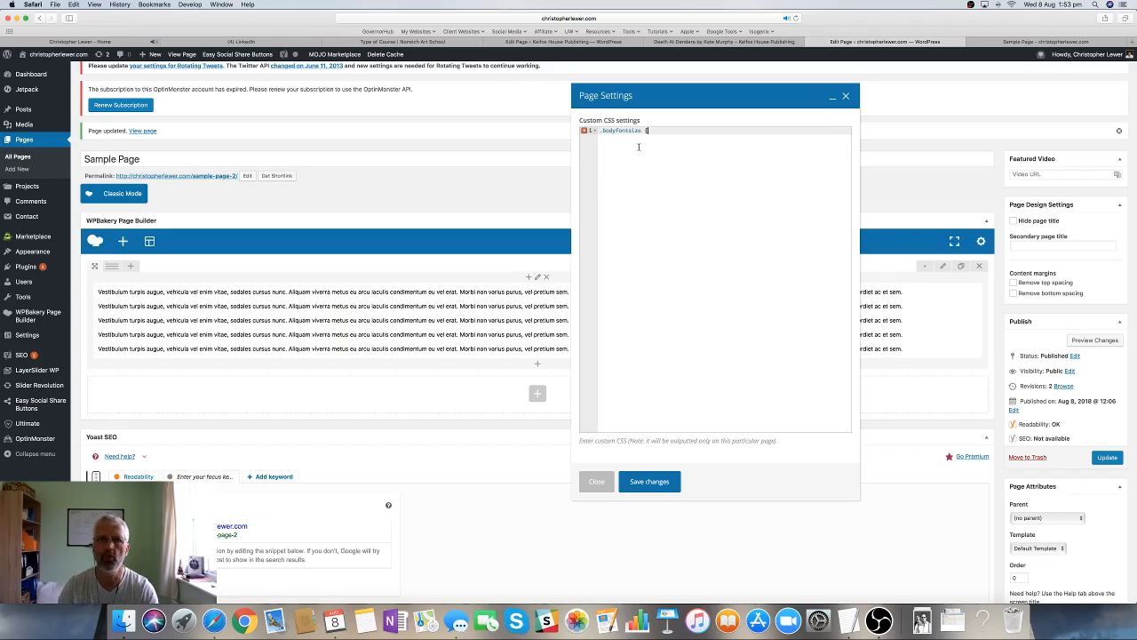
{"action": "key", "text": "Return"}
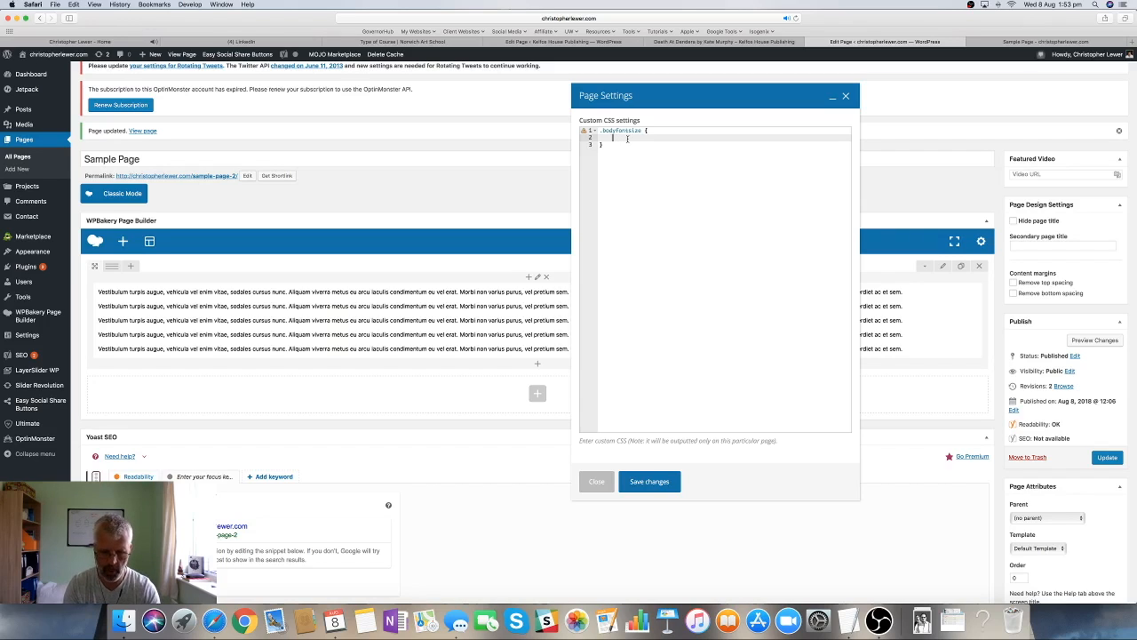
{"action": "type", "text": "ont"}
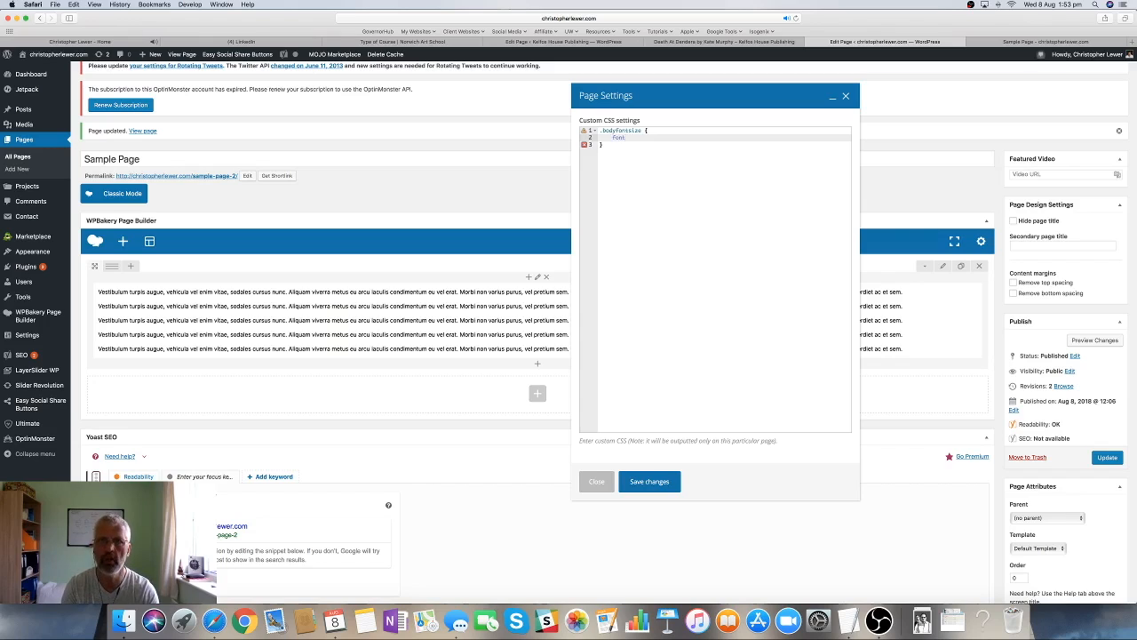
{"action": "type", "text": "-size"}
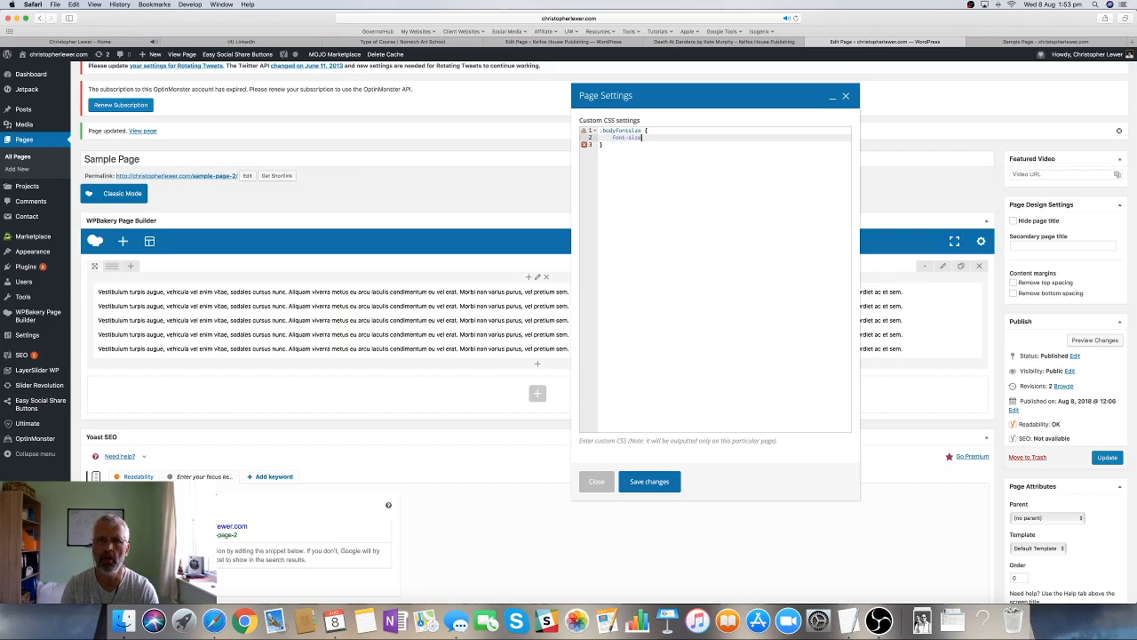
{"action": "type", "text": ":;"}
{"action": "type", "text": " 20"}
{"action": "type", "text": "p"}
{"action": "type", "text": "x;"}
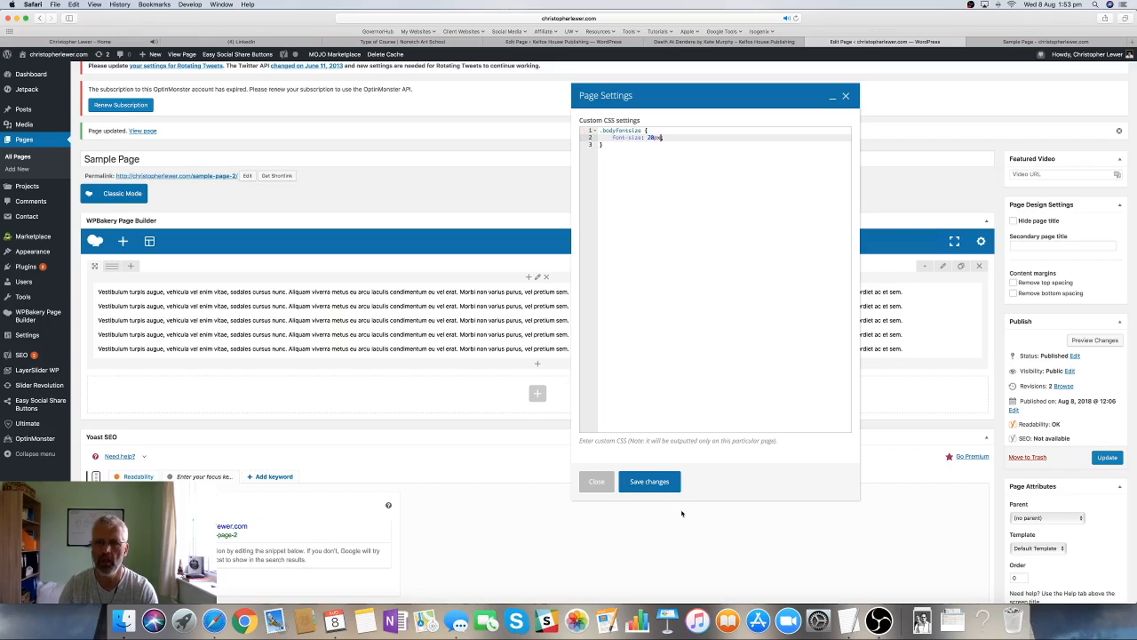
{"action": "left_click", "coordinate": [650, 490]}
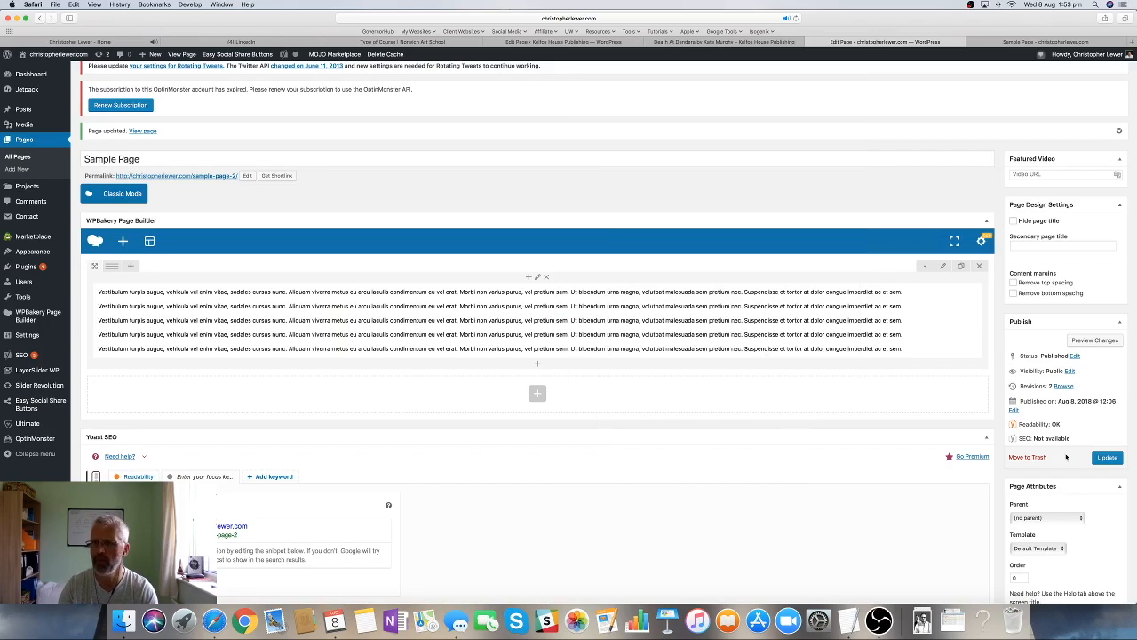
Step: Update the page in WordPress and reload the live Sample Page to check the text size
{"action": "left_click", "coordinate": [1115, 457]}
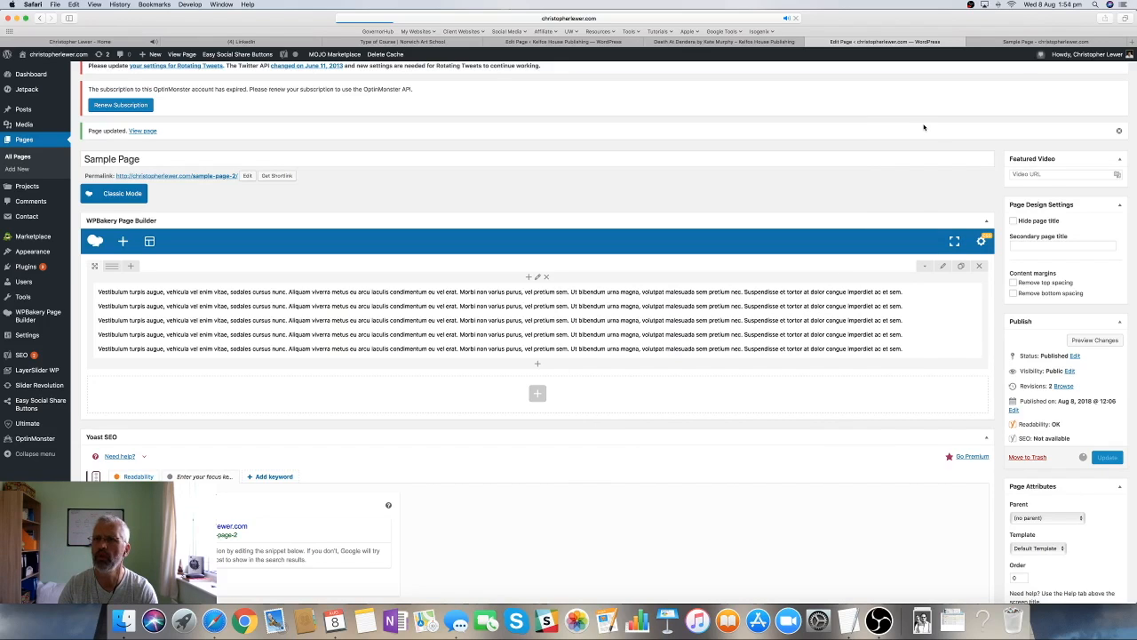
{"action": "left_click", "coordinate": [1007, 42]}
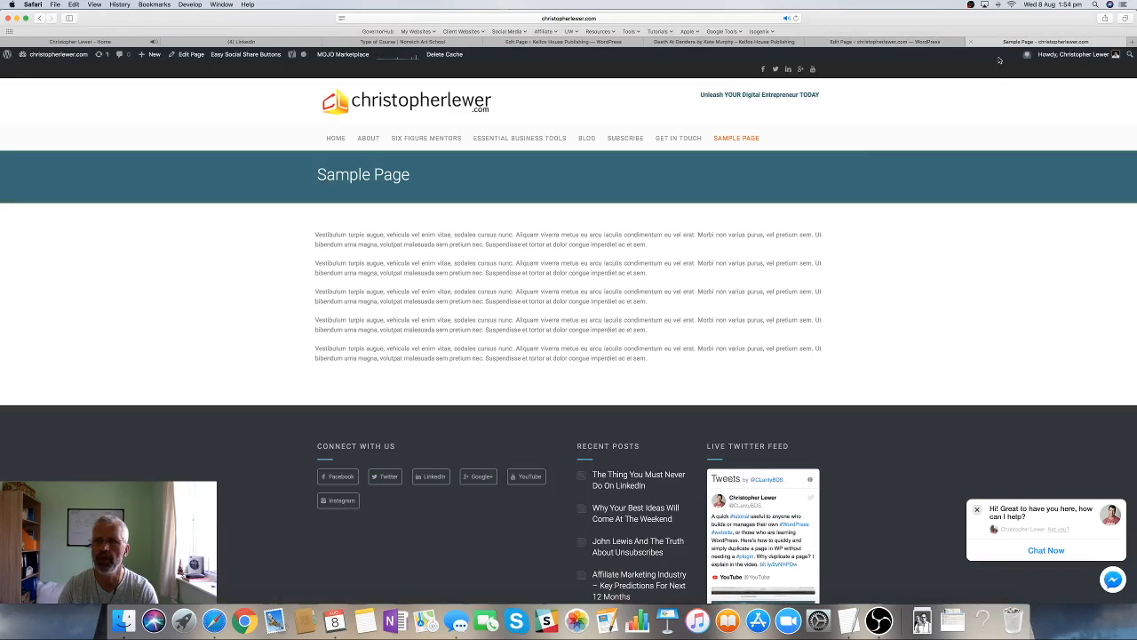
{"action": "left_click", "coordinate": [796, 19]}
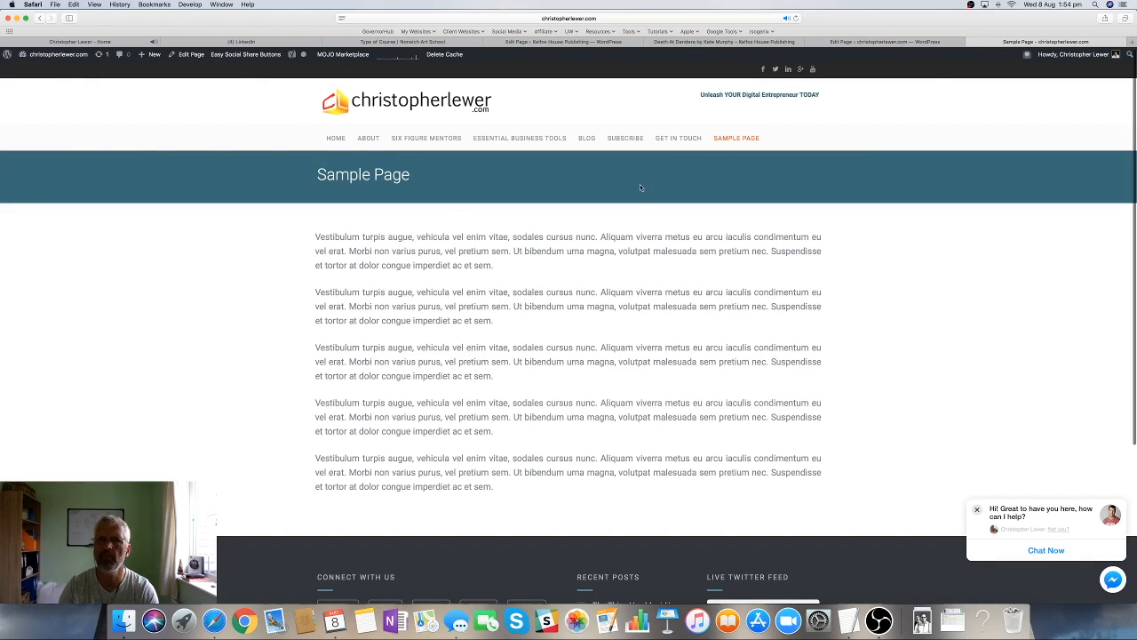
Step: Review the text block's content and extra class name in its settings, and compare with the live page
{"action": "left_click", "coordinate": [913, 45]}
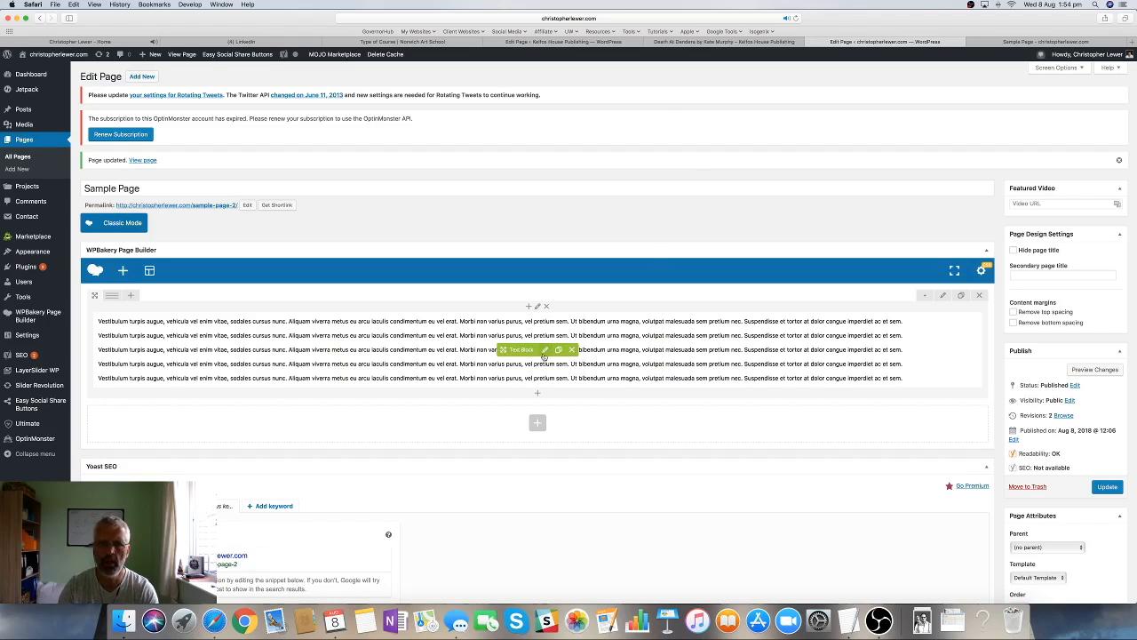
{"action": "left_click", "coordinate": [546, 350]}
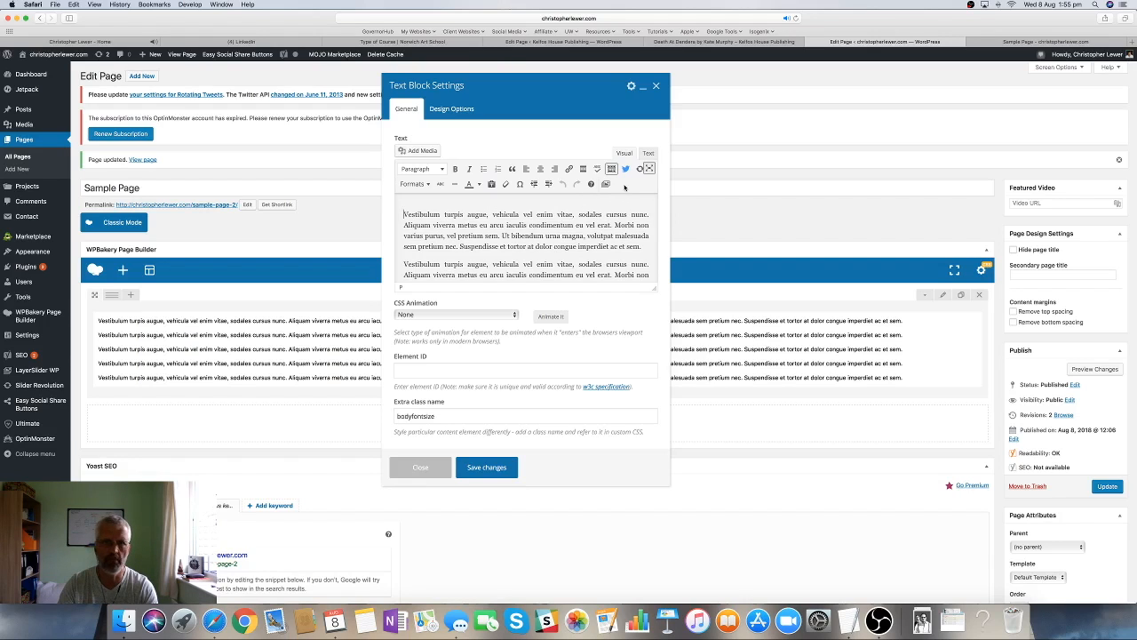
{"action": "scroll", "coordinate": [625, 187], "scroll_direction": "down", "scroll_amount": 1}
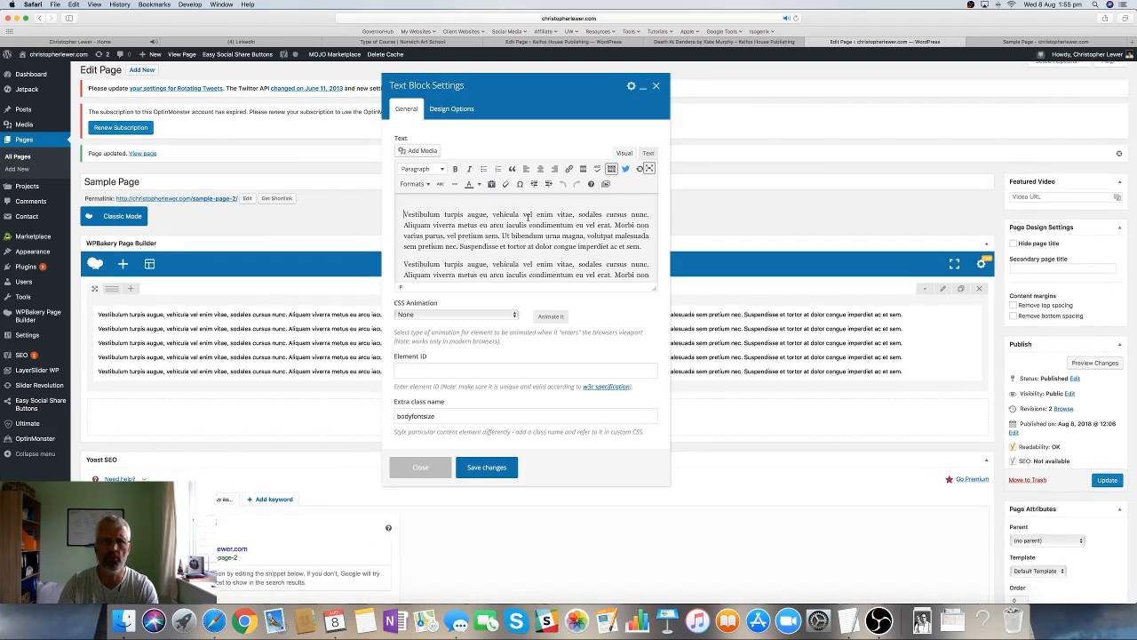
{"action": "scroll", "coordinate": [588, 247], "scroll_direction": "down", "scroll_amount": 2}
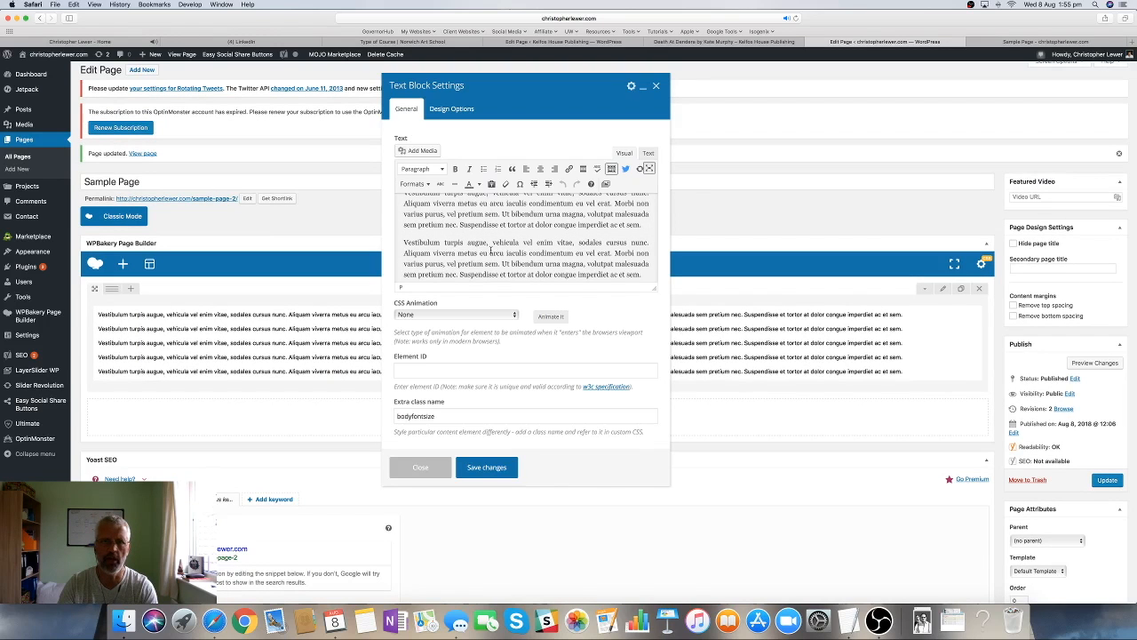
{"action": "scroll", "coordinate": [490, 250], "scroll_direction": "up", "scroll_amount": 3}
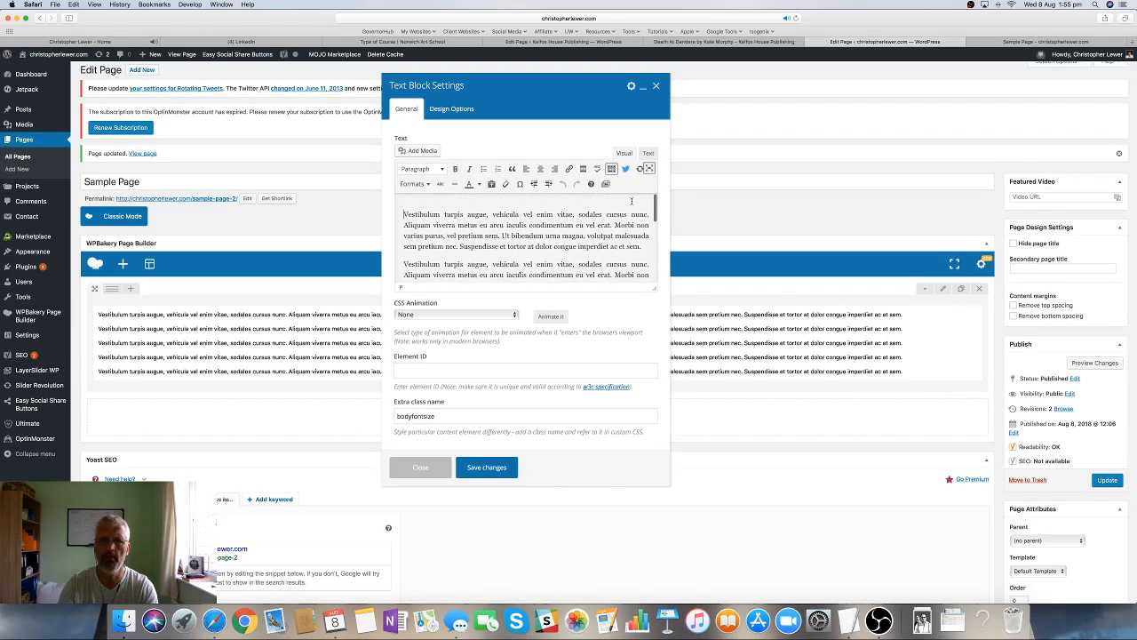
{"action": "left_click", "coordinate": [656, 86]}
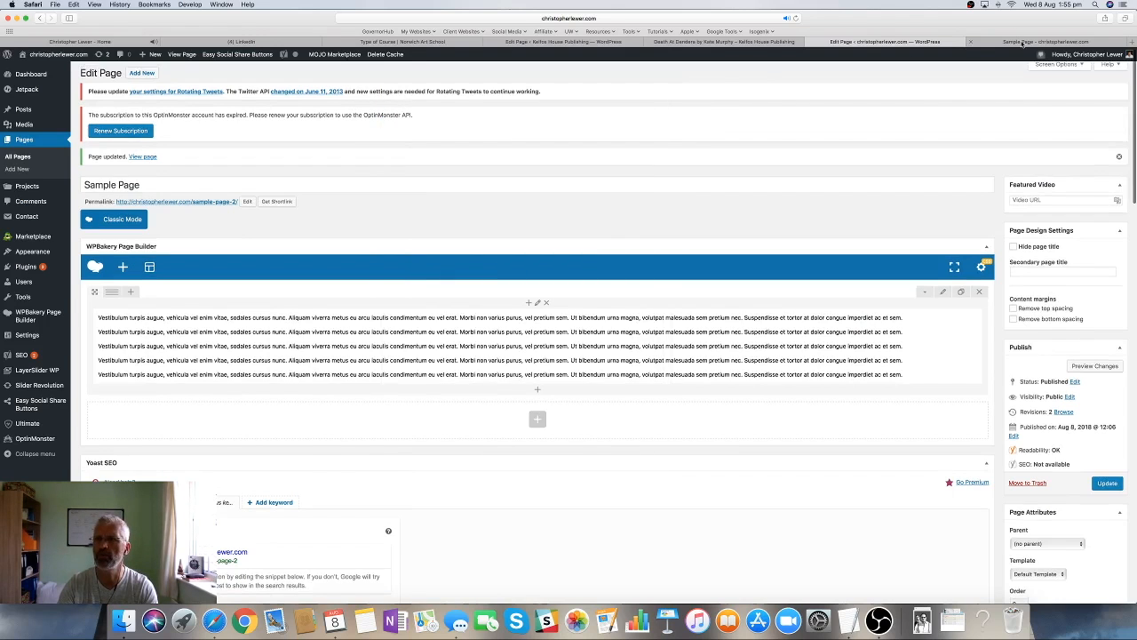
{"action": "left_click", "coordinate": [1024, 43]}
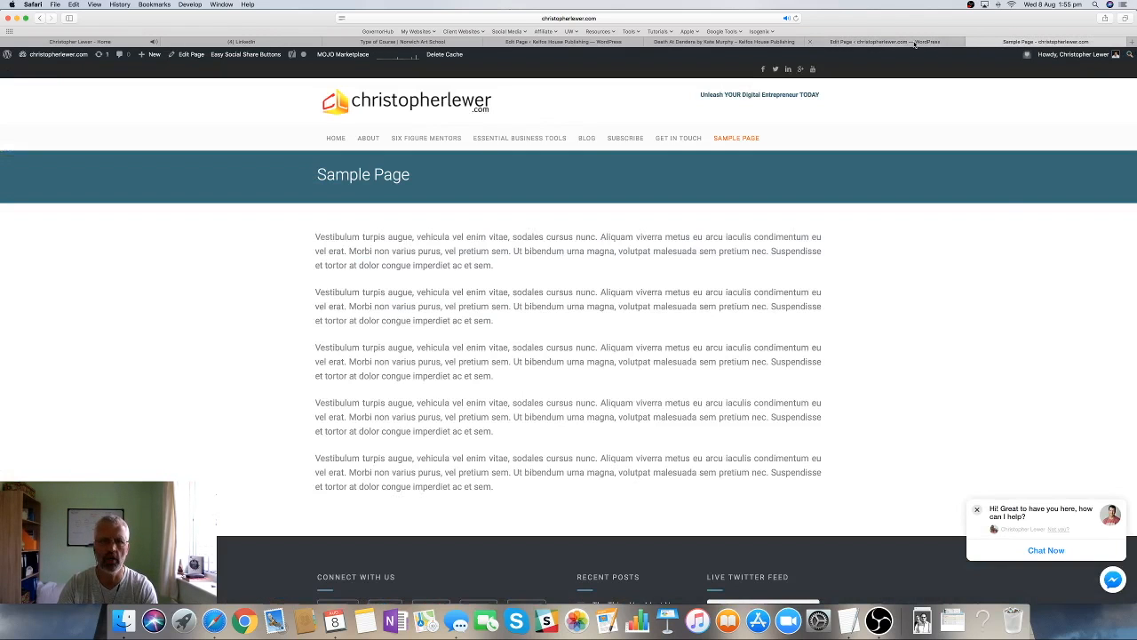
Step: Set the .bodyfontsize font-size to 17px in the page's custom CSS and save the settings
{"action": "left_click", "coordinate": [915, 42]}
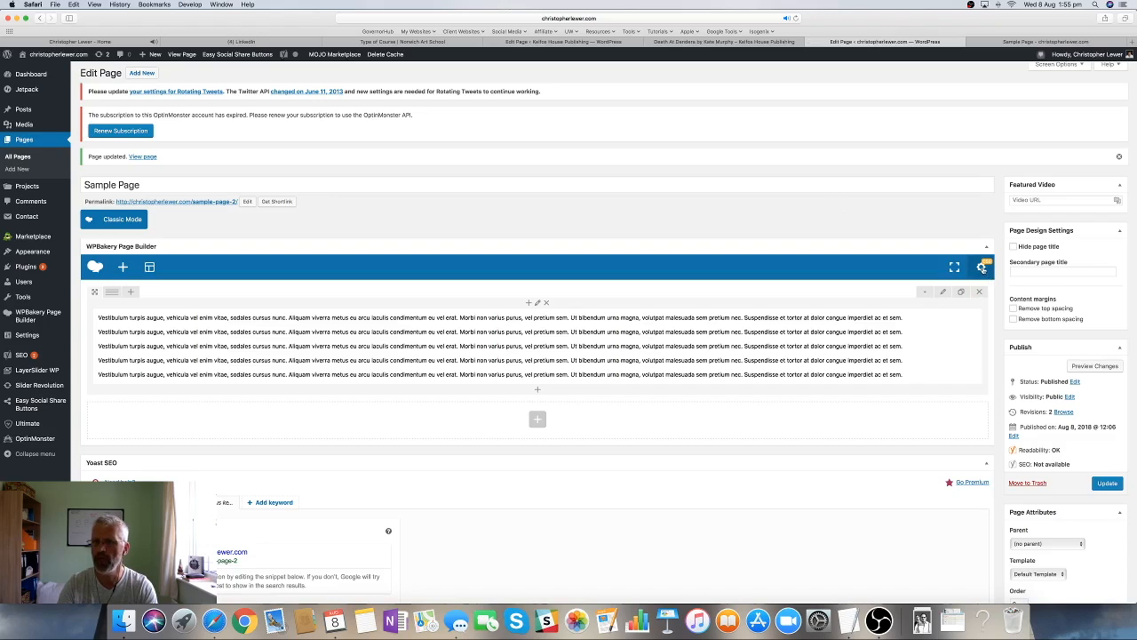
{"action": "left_click", "coordinate": [982, 268]}
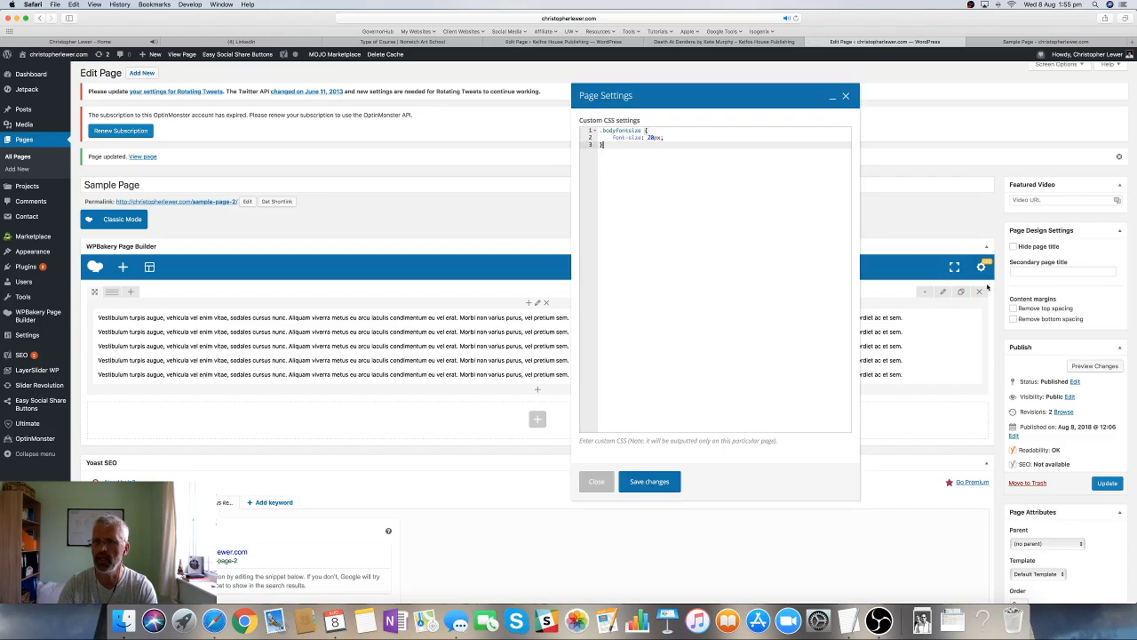
{"action": "left_click", "coordinate": [652, 137]}
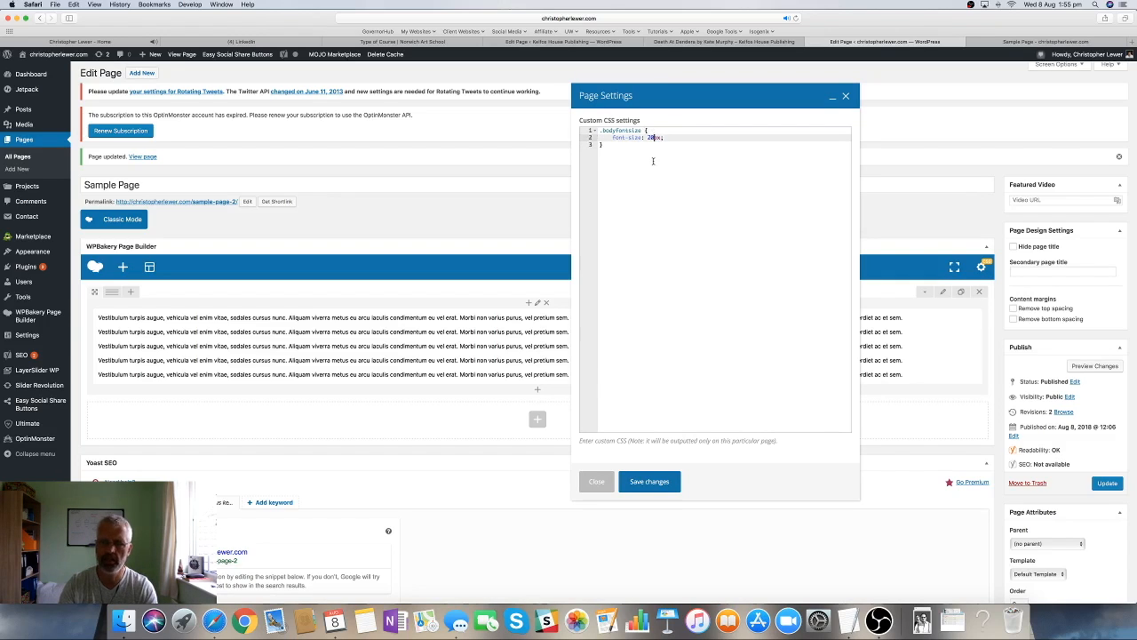
{"action": "key", "text": "Delete"}
{"action": "key", "text": "BackSpace"}
{"action": "type", "text": "12"}
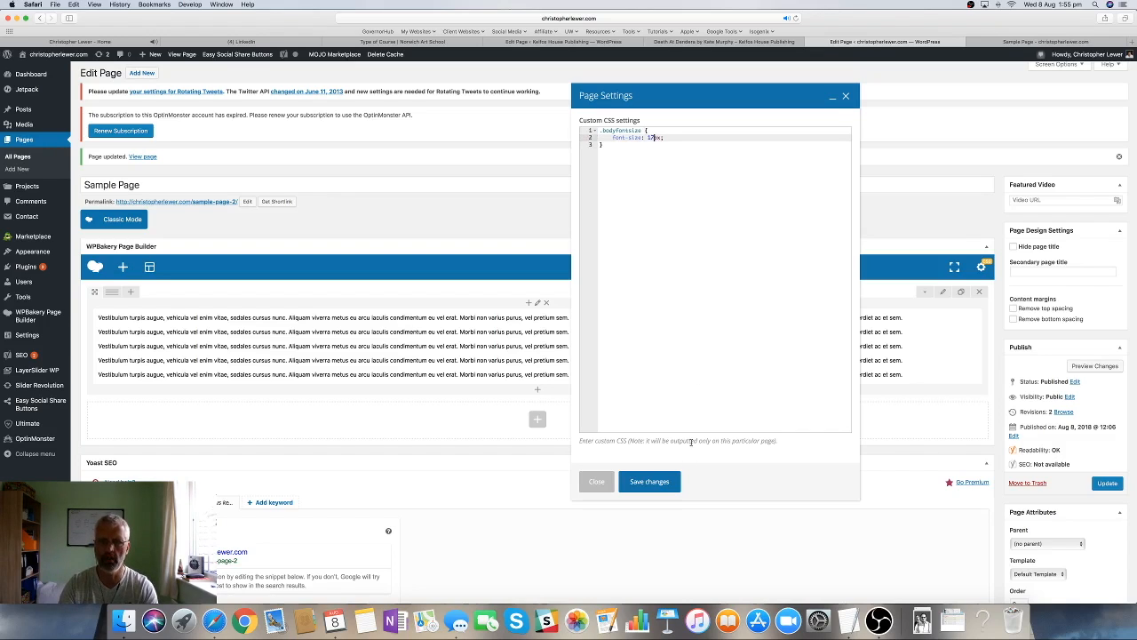
{"action": "left_click", "coordinate": [660, 485]}
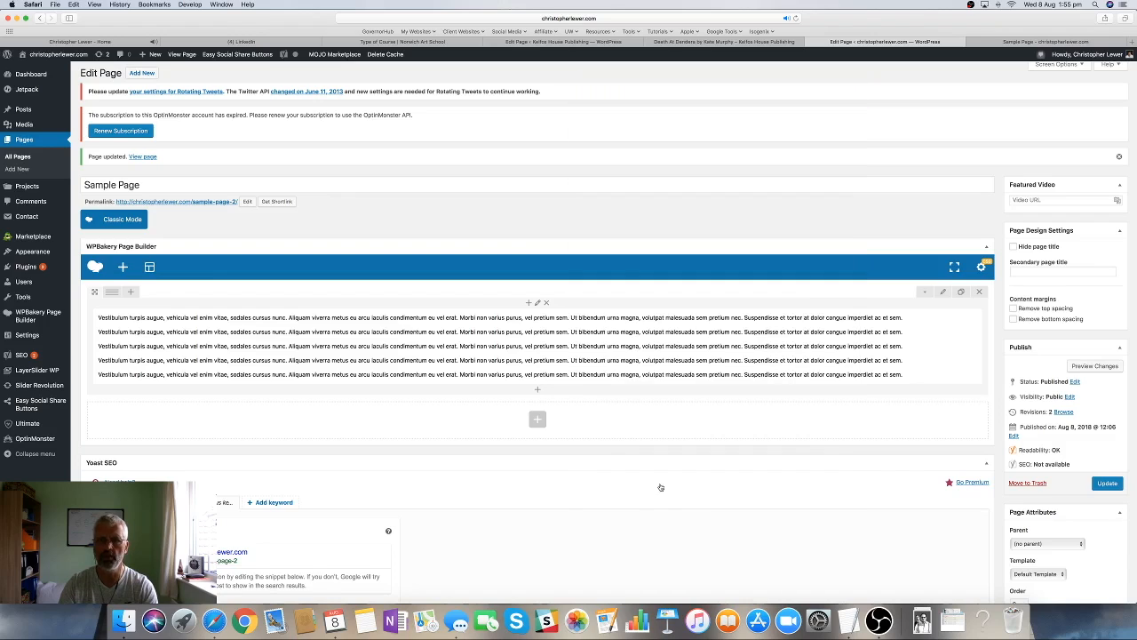
Step: Update the page, reload the live Sample Page to check its text size, and return to the page editor
{"action": "left_click", "coordinate": [1112, 488]}
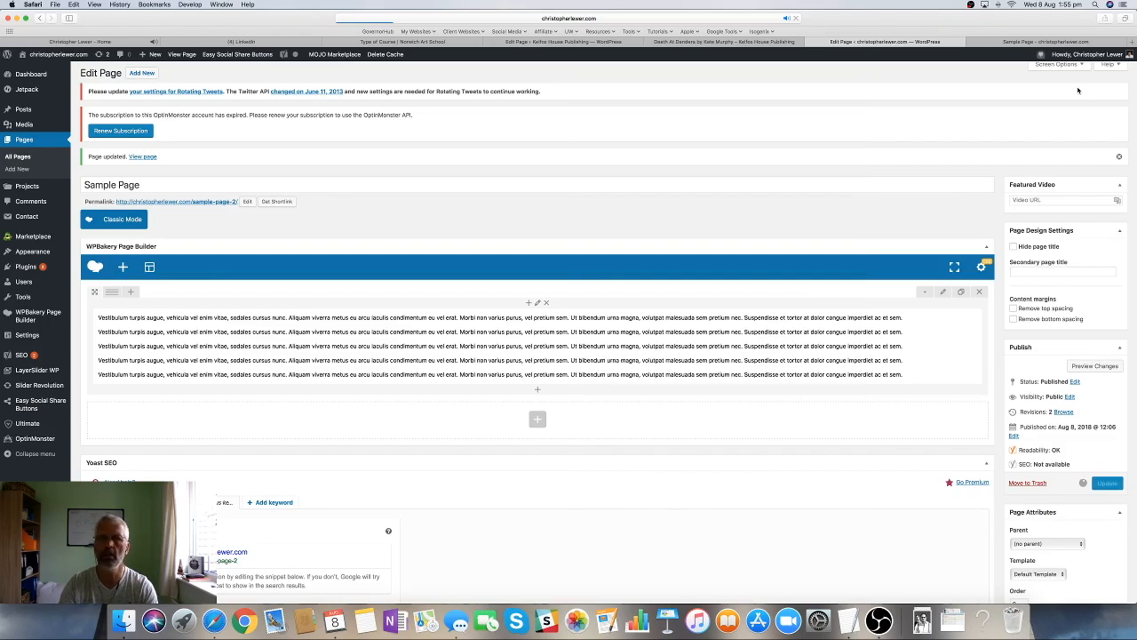
{"action": "left_click", "coordinate": [1049, 45]}
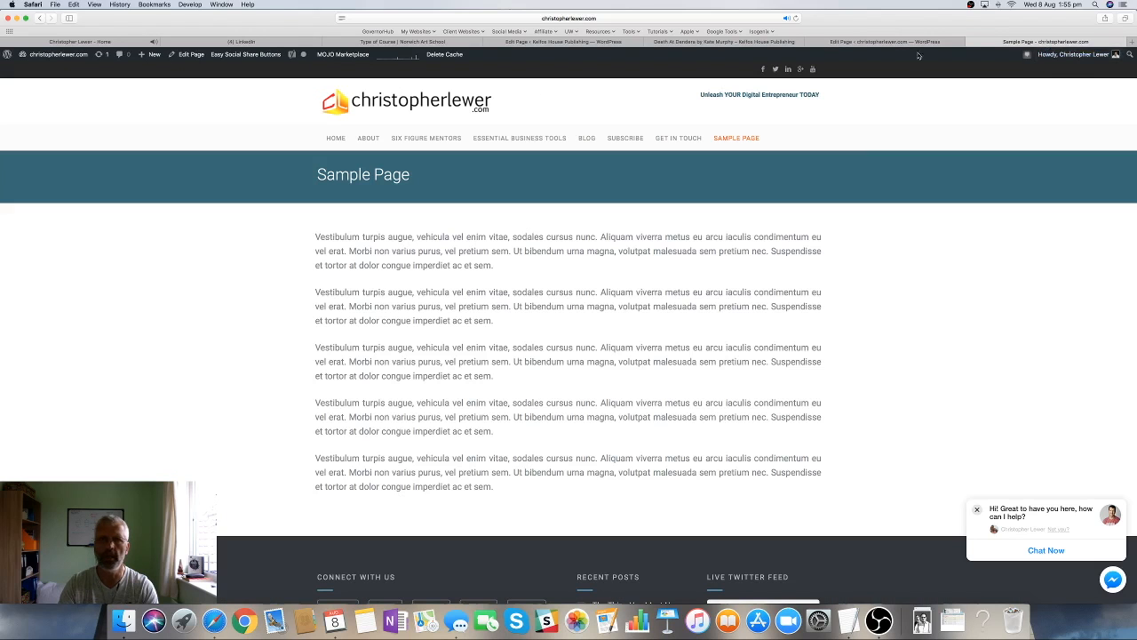
{"action": "left_click", "coordinate": [796, 19]}
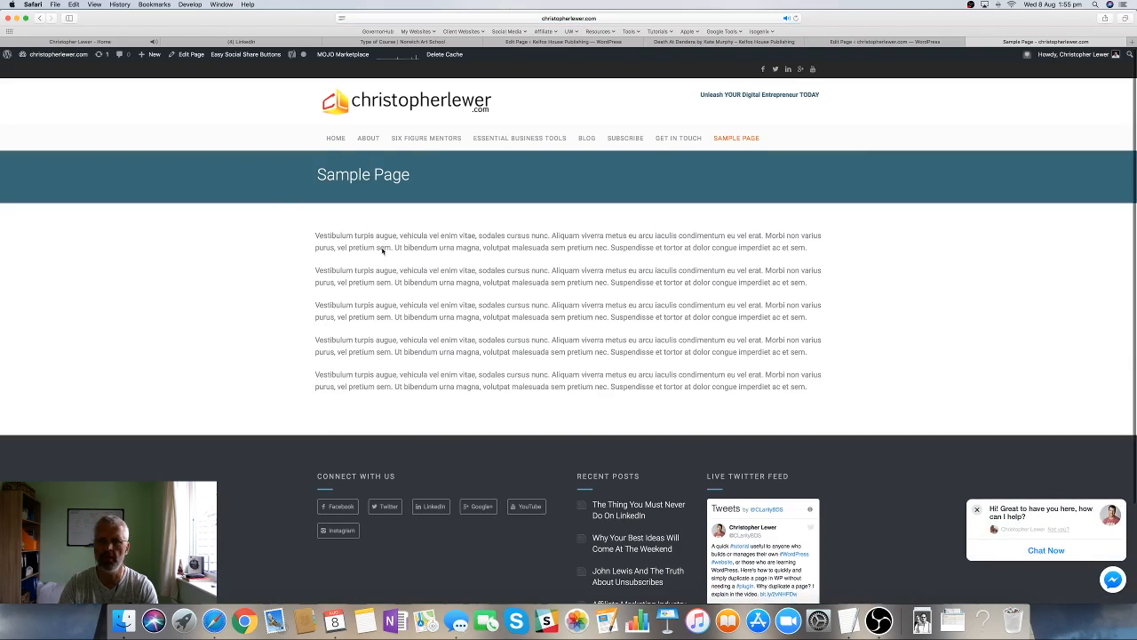
{"action": "left_click", "coordinate": [899, 41]}
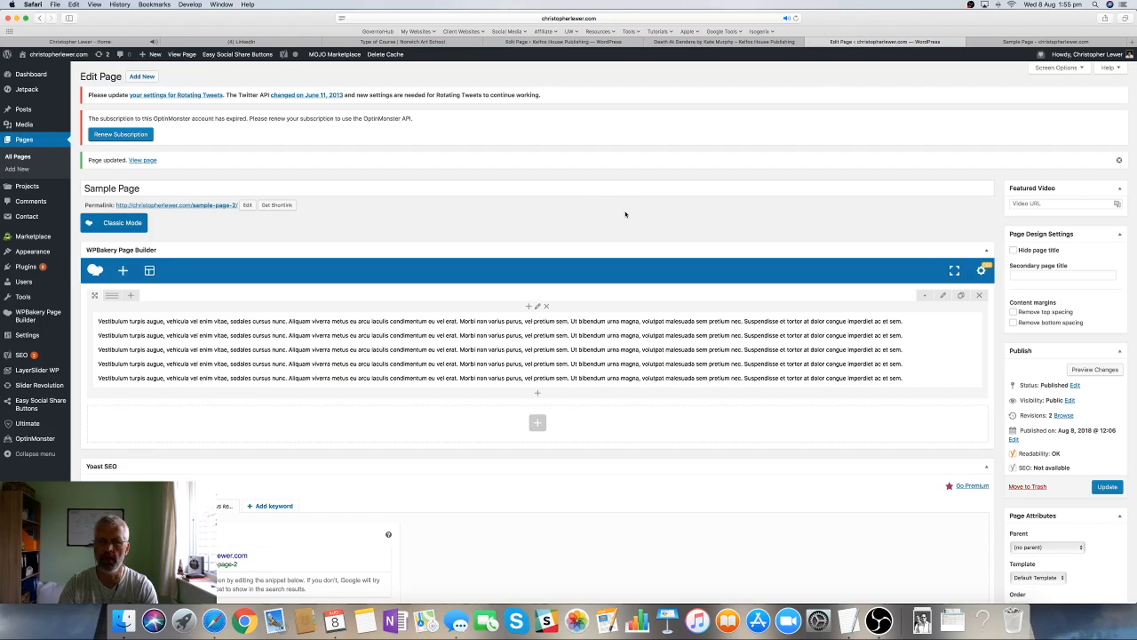